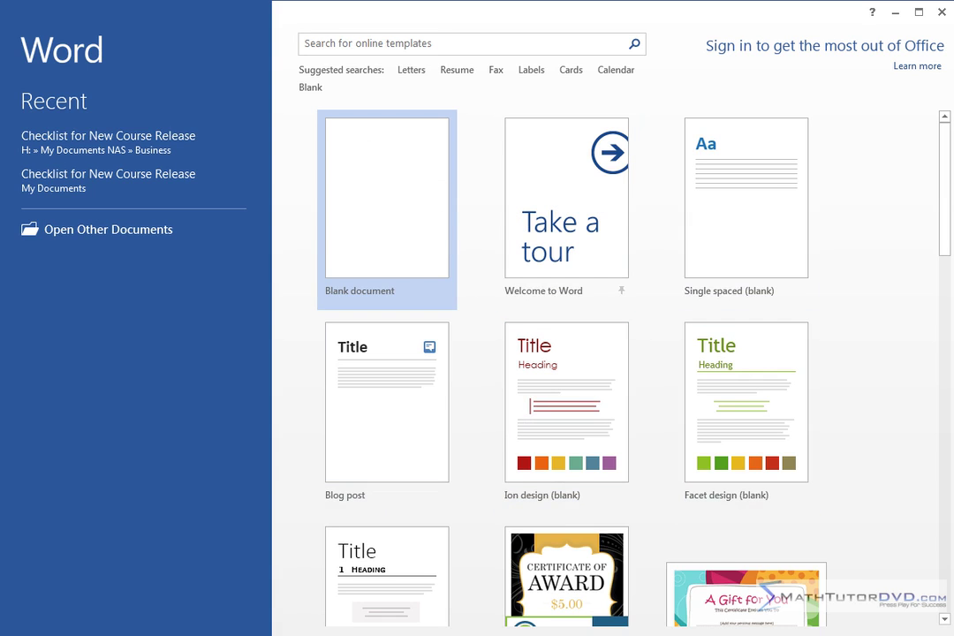
drag(945, 188, 938, 315)
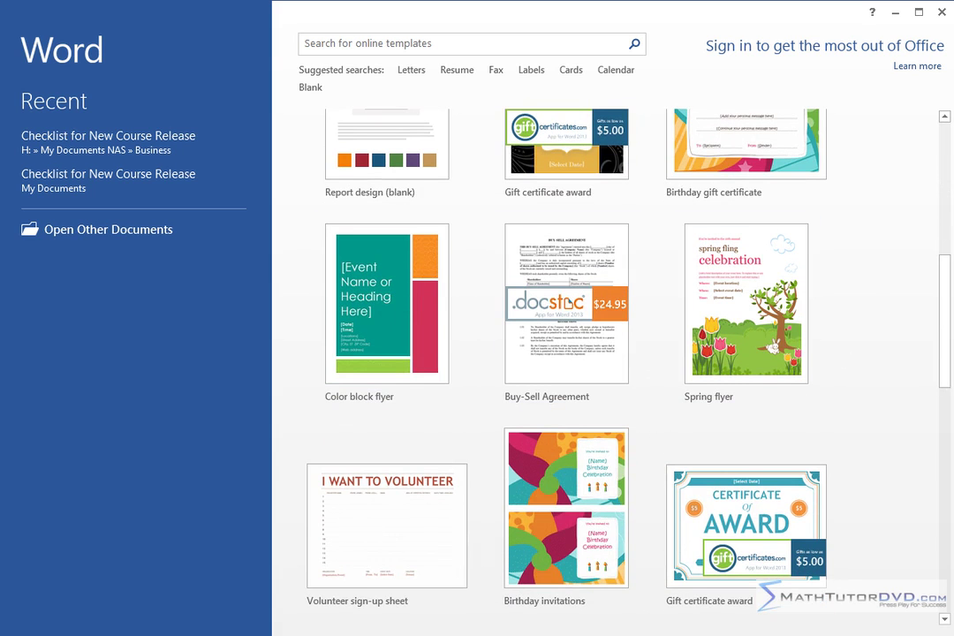
drag(949, 378, 941, 543)
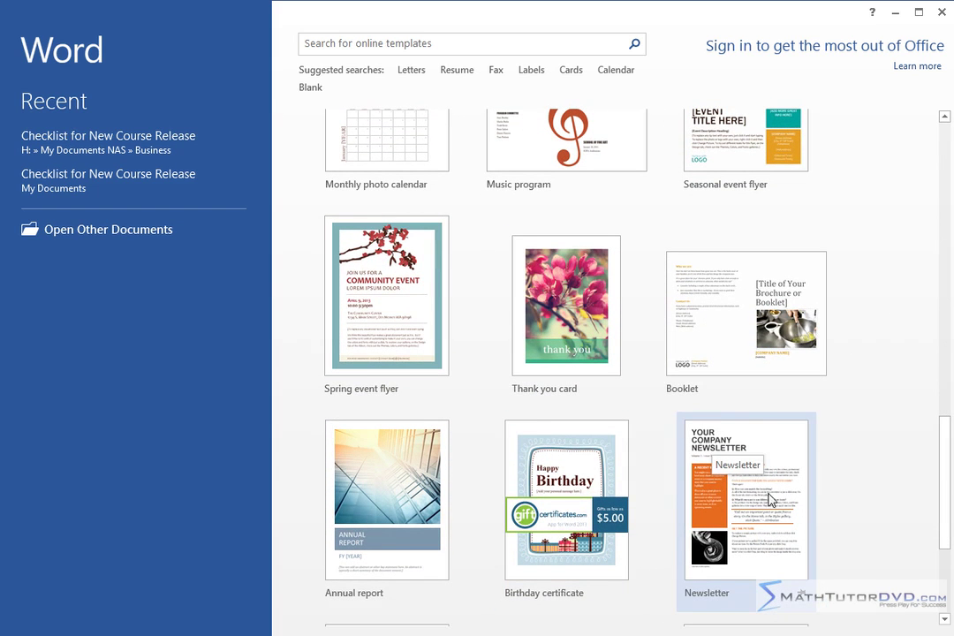
drag(943, 493, 945, 181)
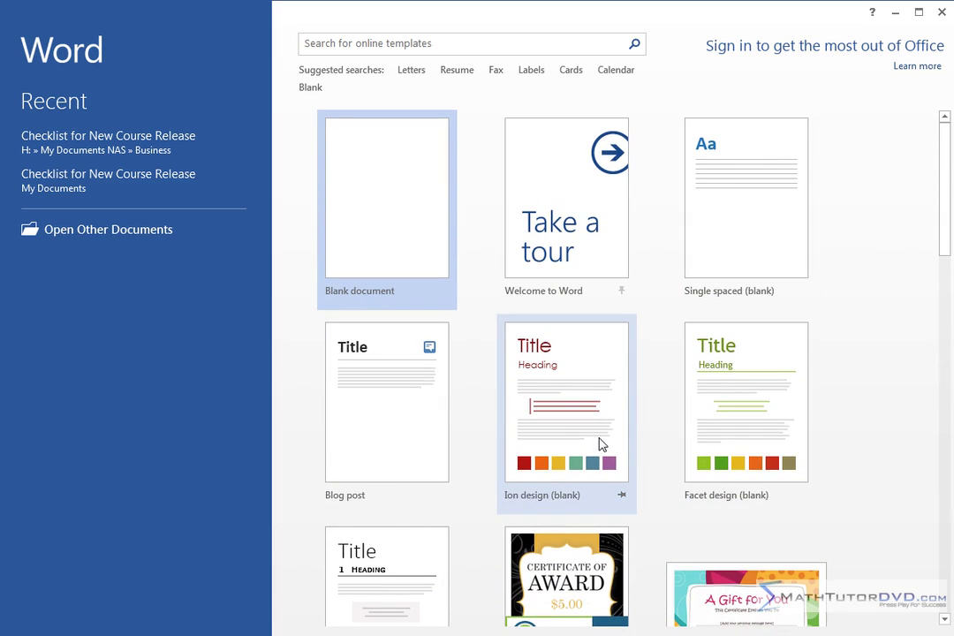
click(314, 38)
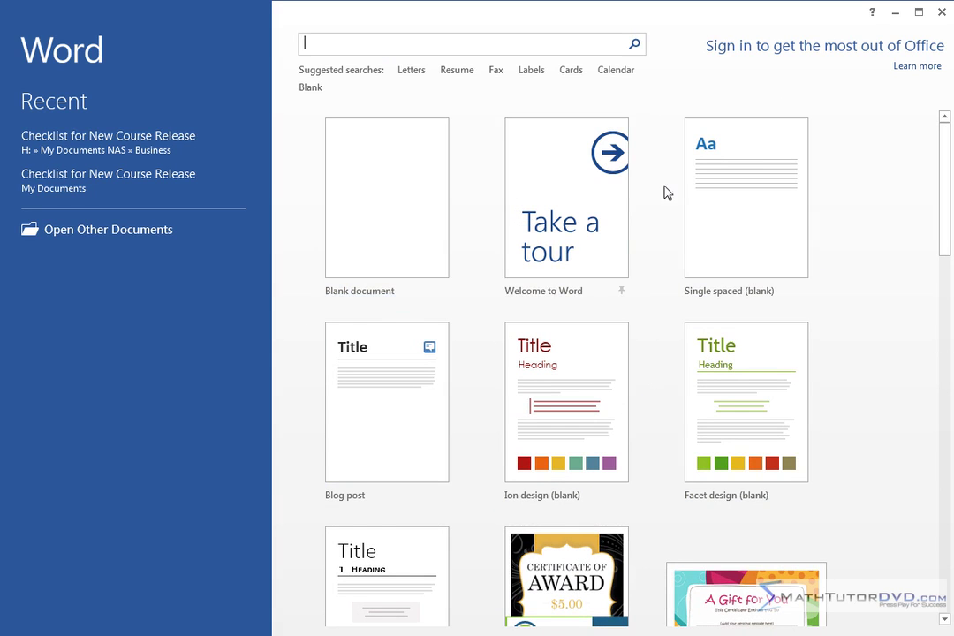
- Create a blank document, type 'jksa', then delete and undo it so the page is empty
click(381, 219)
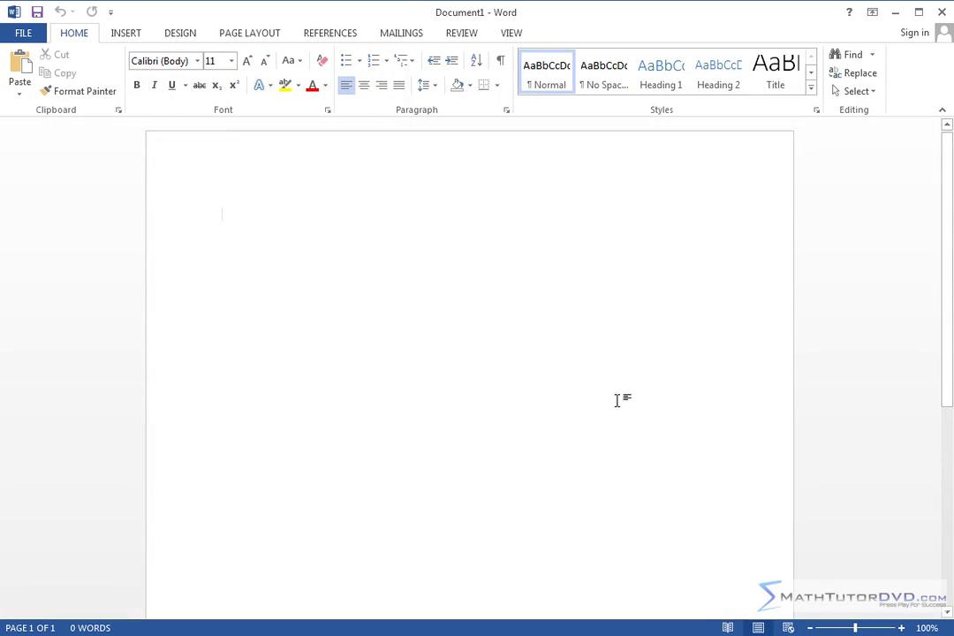
mouse_move(948, 168)
mouse_down()
mouse_move(945, 296)
mouse_move(945, 159)
mouse_up()
text(jksa)
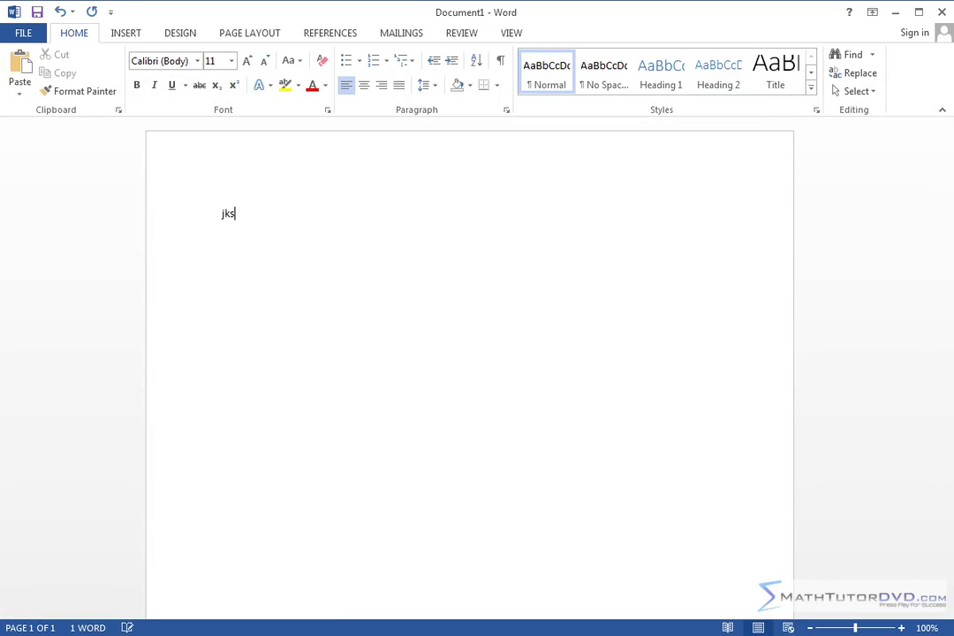
key(BackSpace)
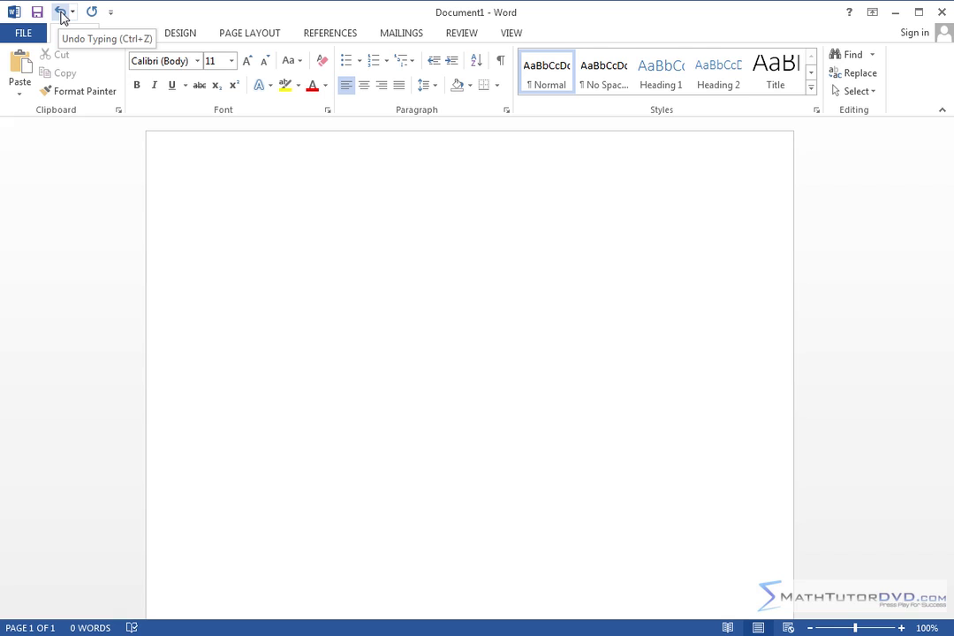
click(61, 13)
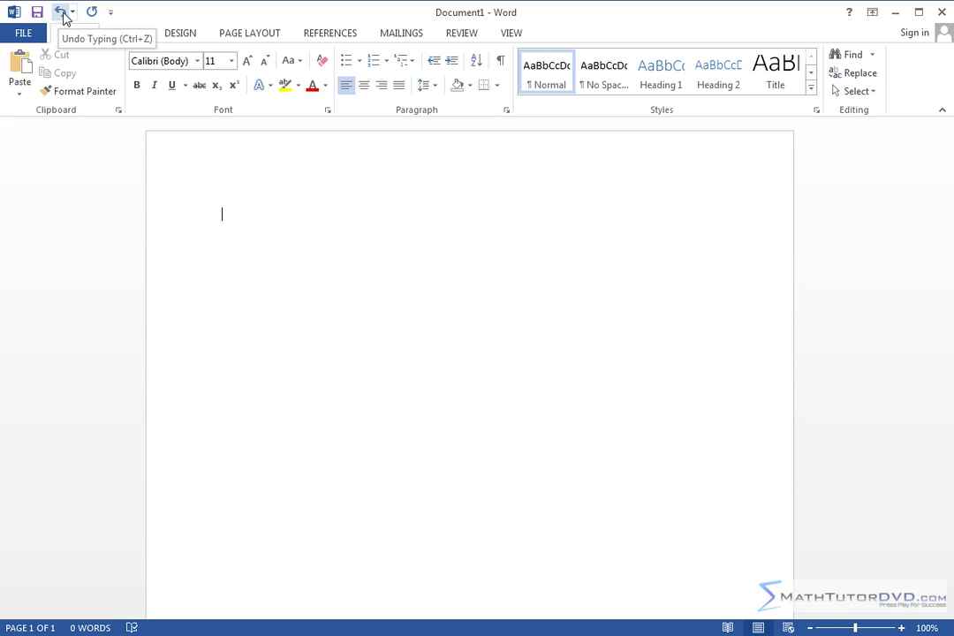
- Add Quick Print and Spelling & Grammar to the Quick Access Toolbar, then remove Quick Print
click(112, 12)
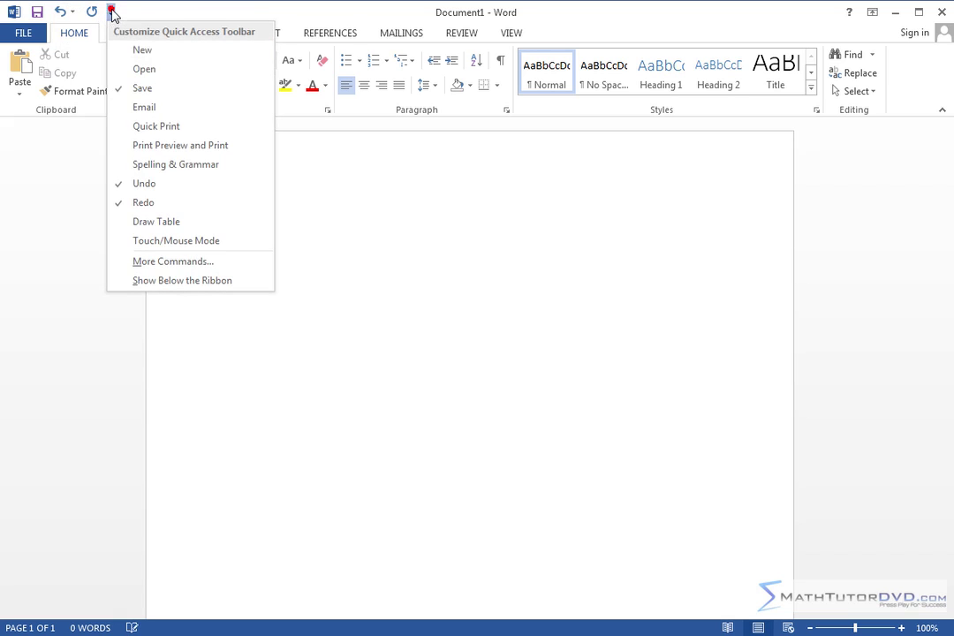
click(162, 134)
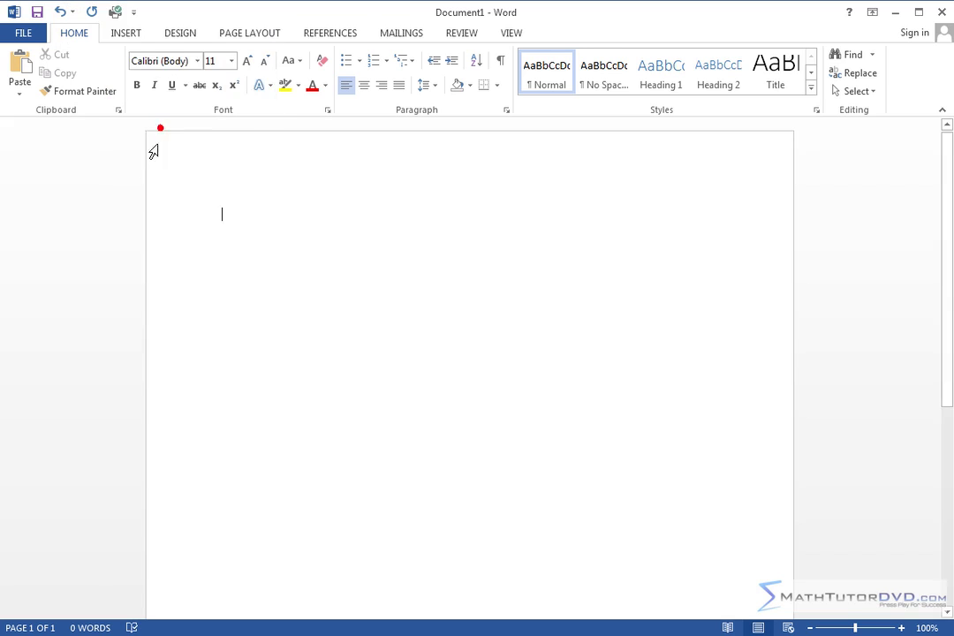
click(134, 13)
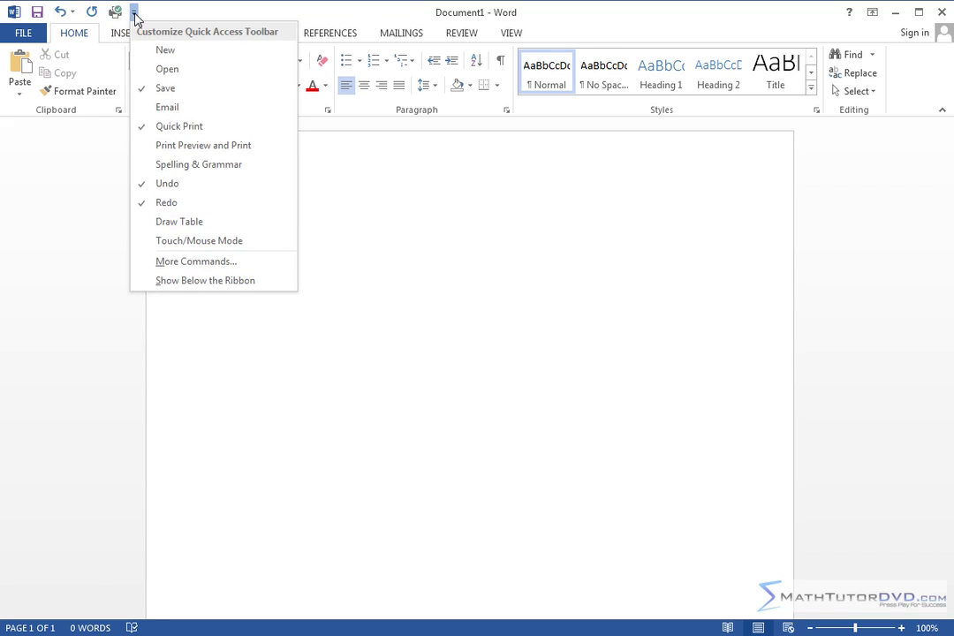
click(190, 166)
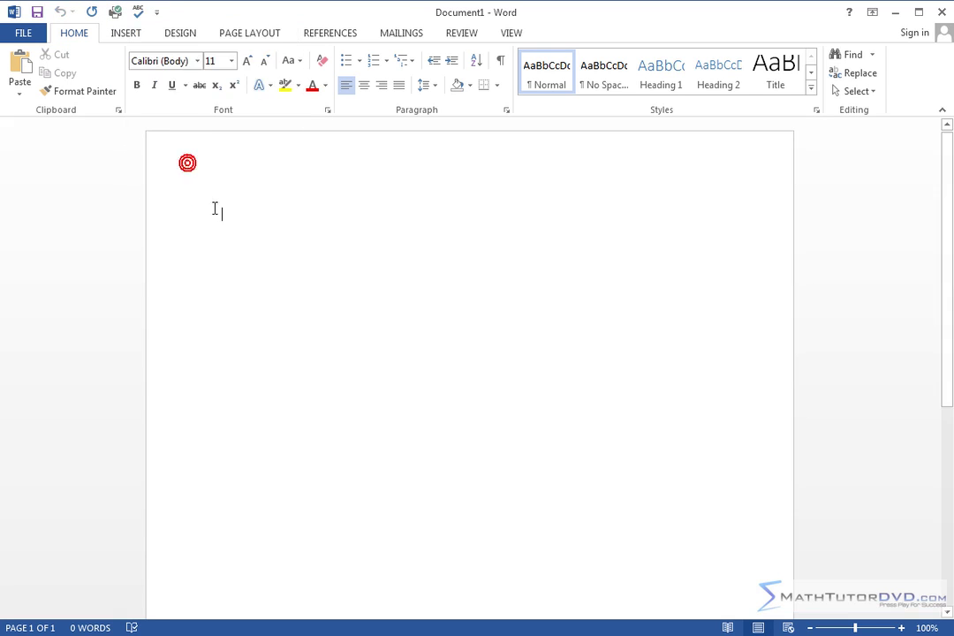
click(156, 13)
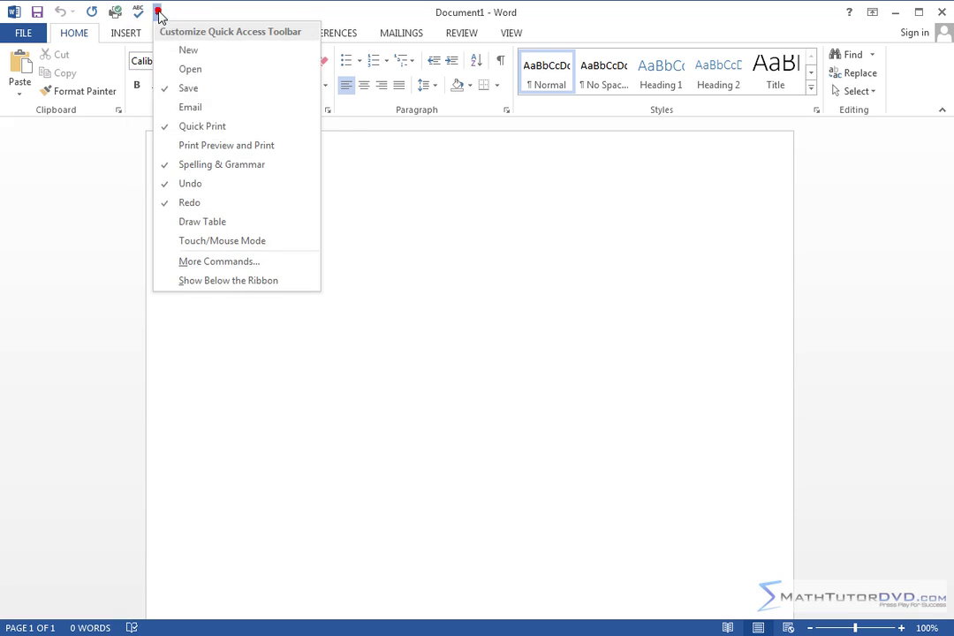
click(196, 128)
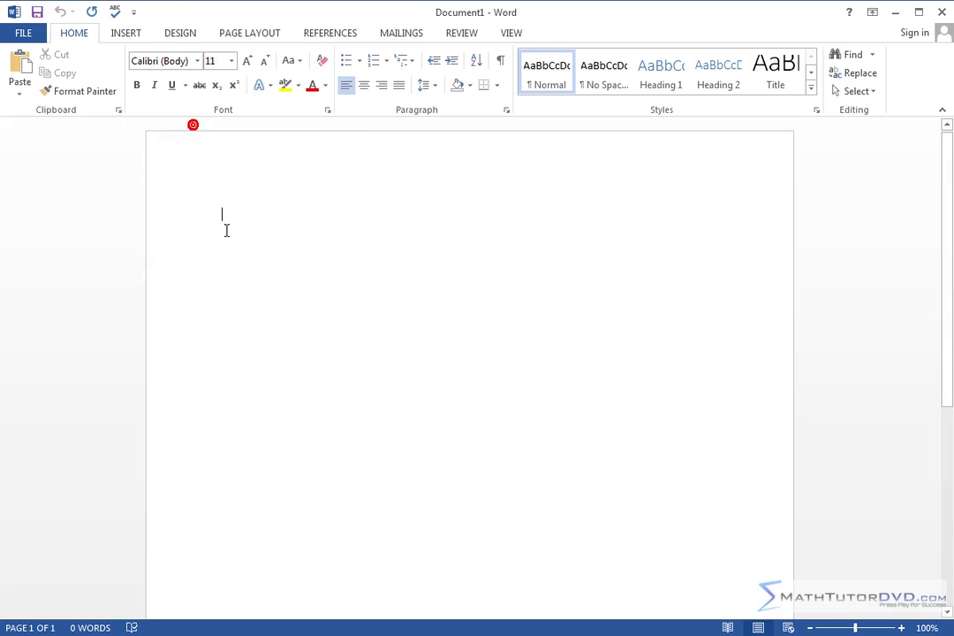
click(851, 13)
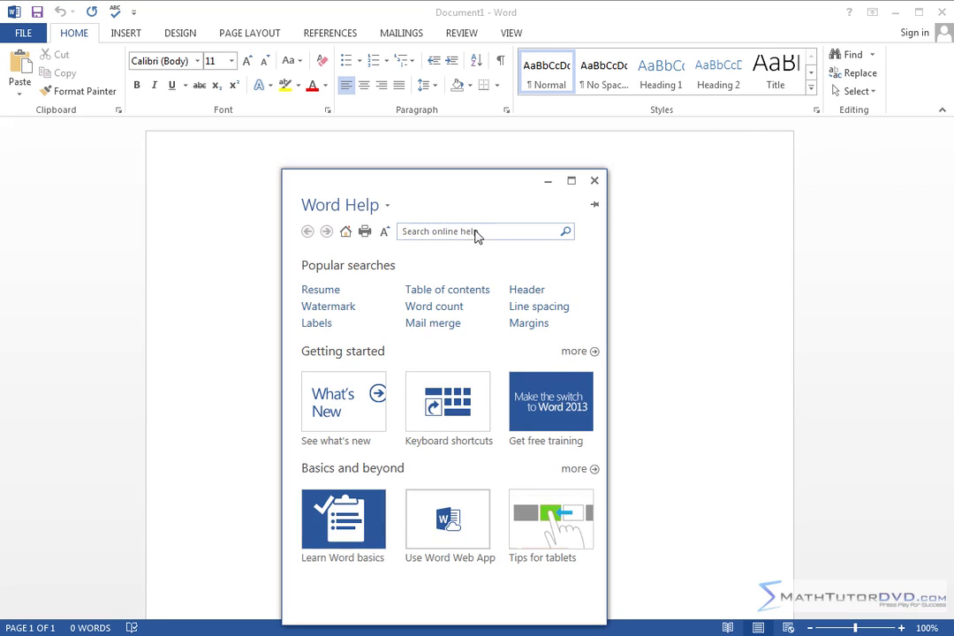
click(442, 232)
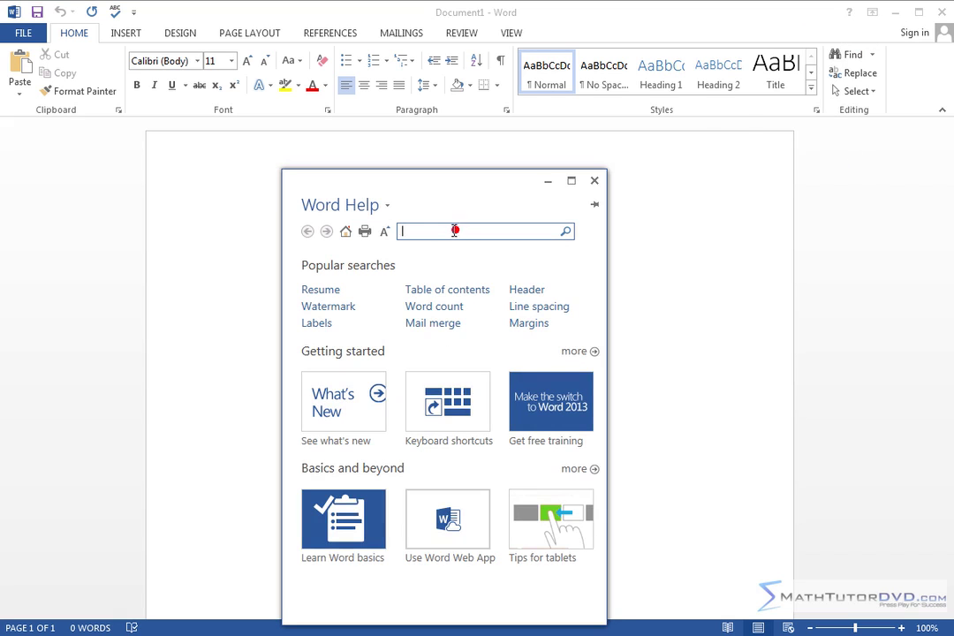
click(446, 292)
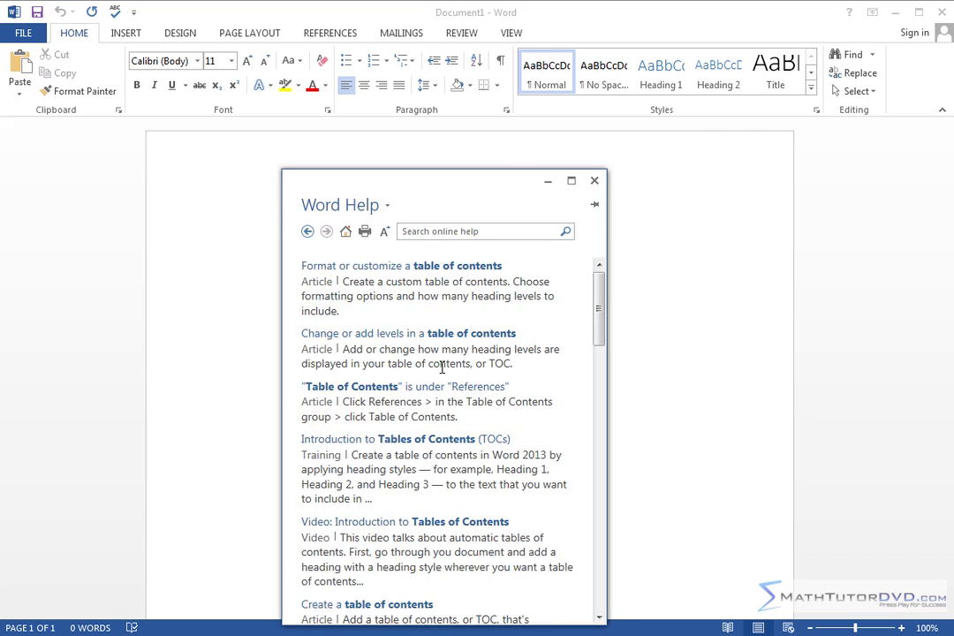
drag(598, 298, 599, 270)
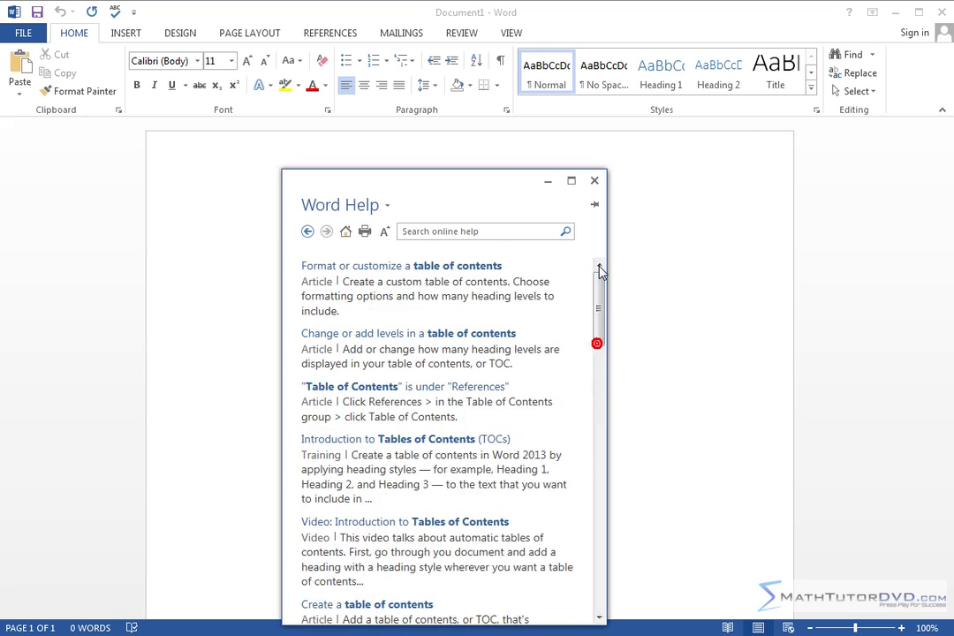
click(593, 184)
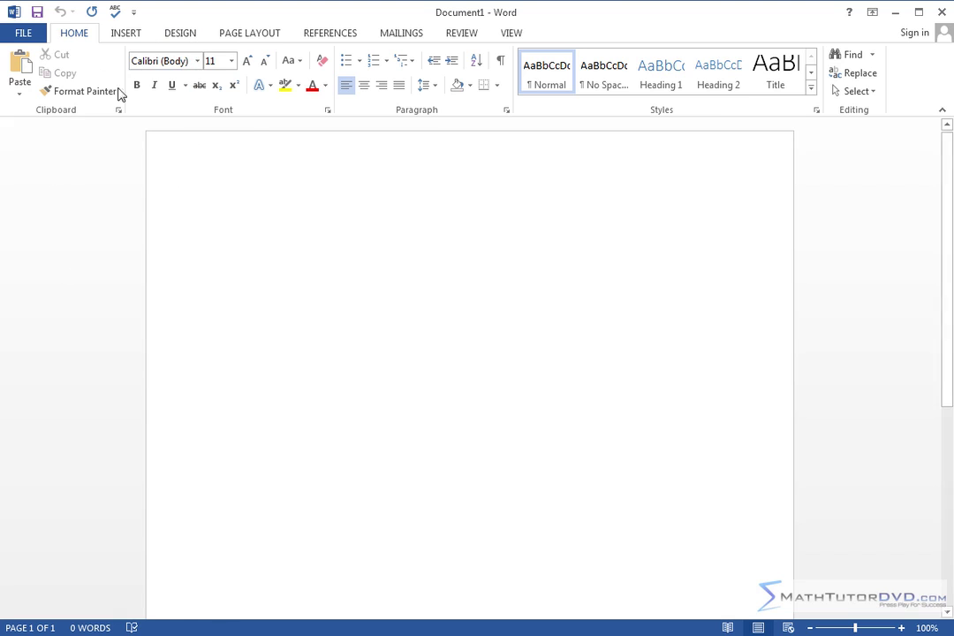
click(116, 36)
click(179, 37)
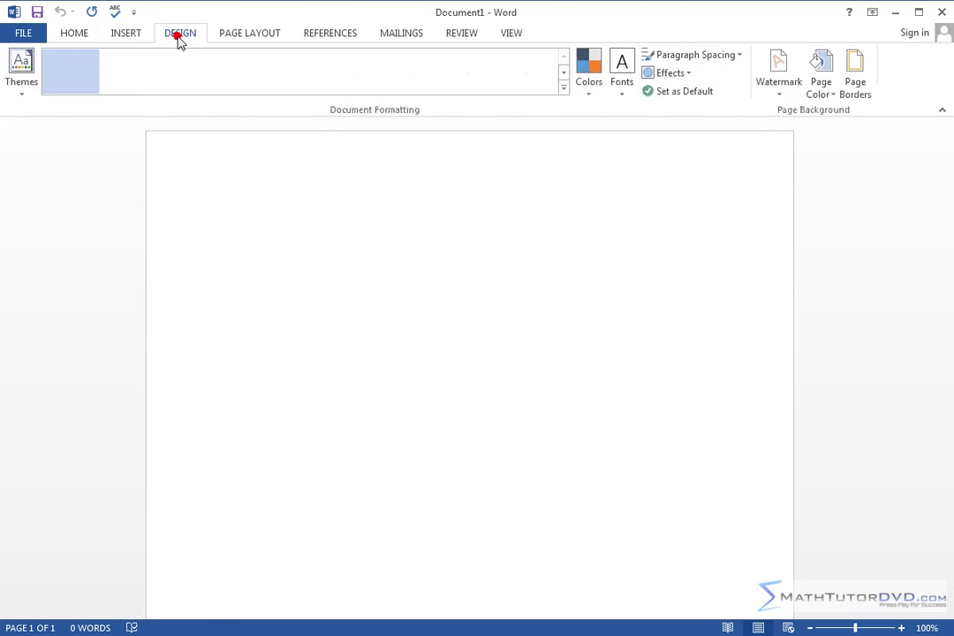
click(241, 34)
click(330, 33)
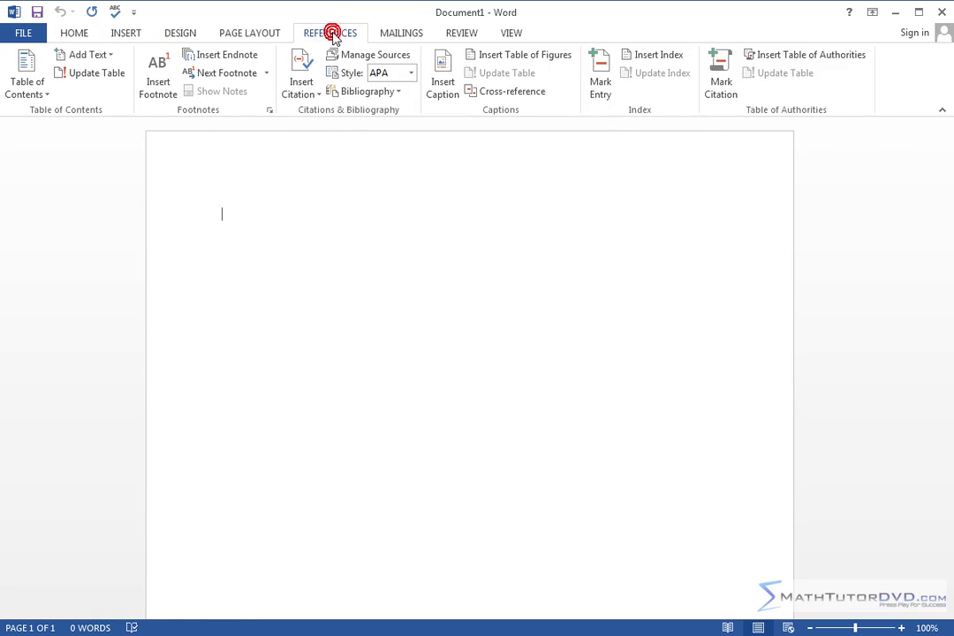
click(74, 34)
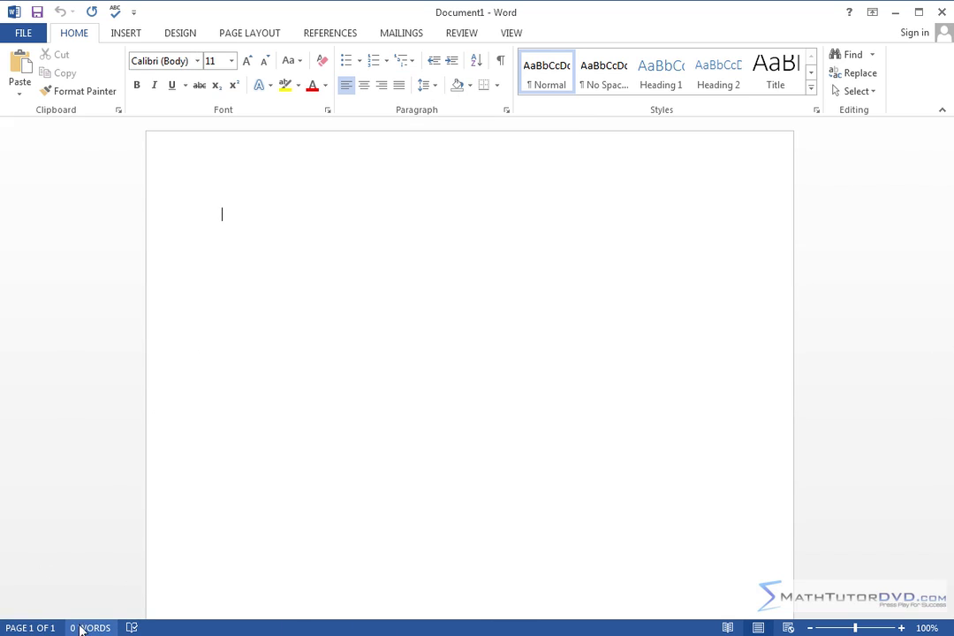
- Type 'ghf' on the page and zoom to 156% and back to 100%
text(ghf)
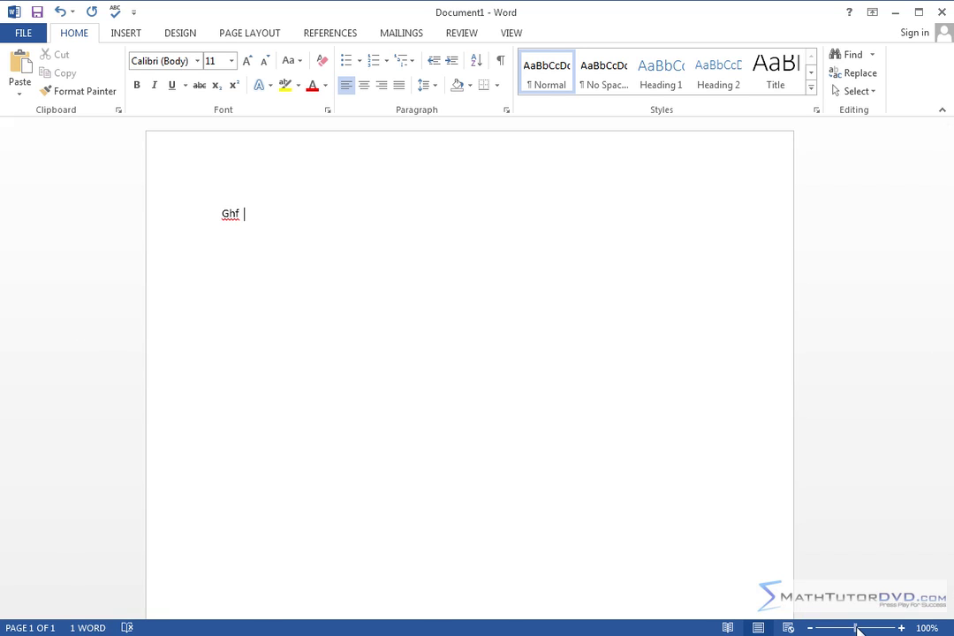
drag(857, 629, 861, 629)
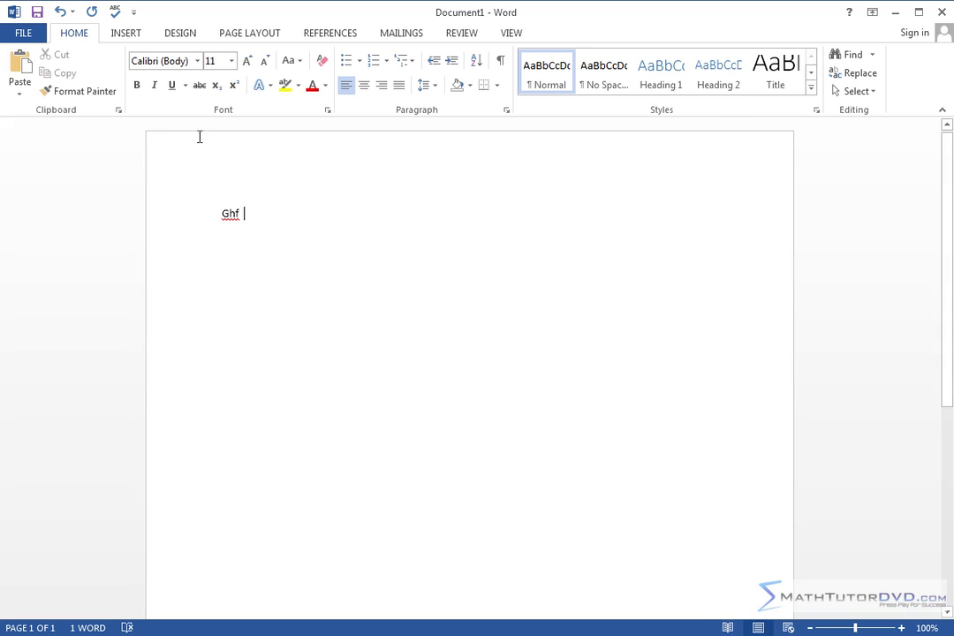
mouse_move(945, 178)
mouse_down()
mouse_move(945, 329)
mouse_move(945, 141)
mouse_up()
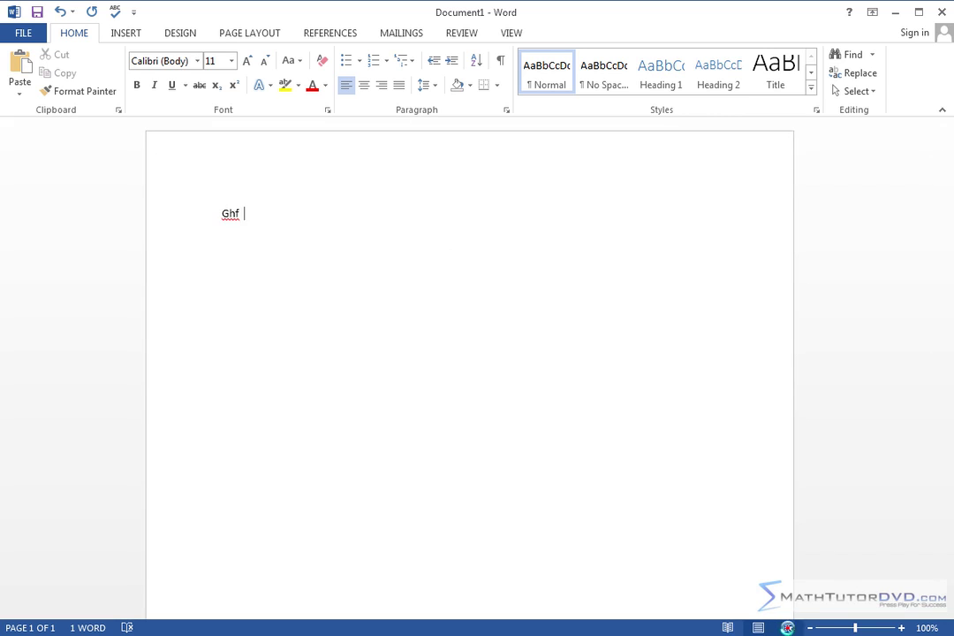
click(788, 627)
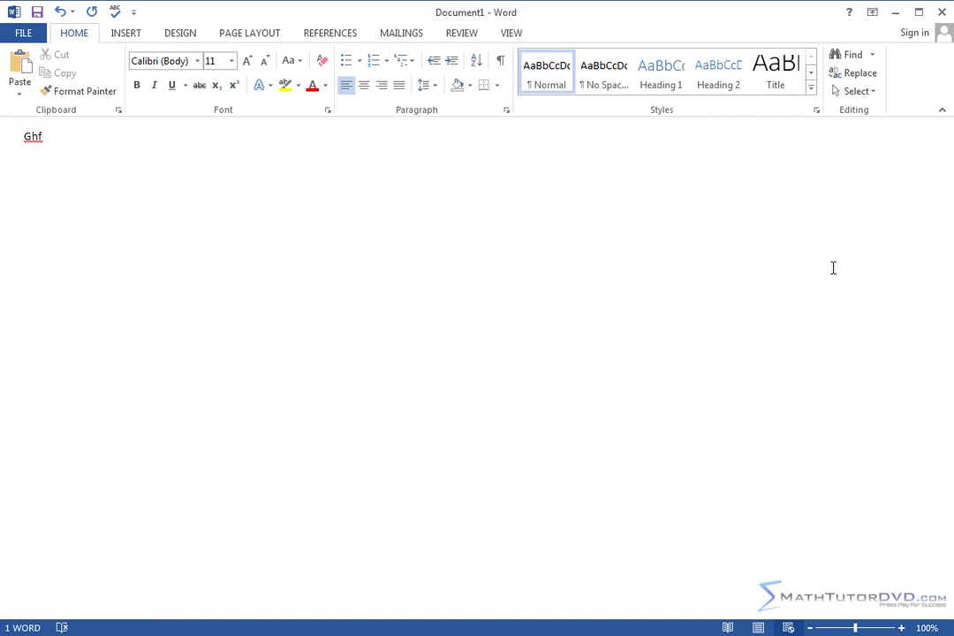
click(728, 628)
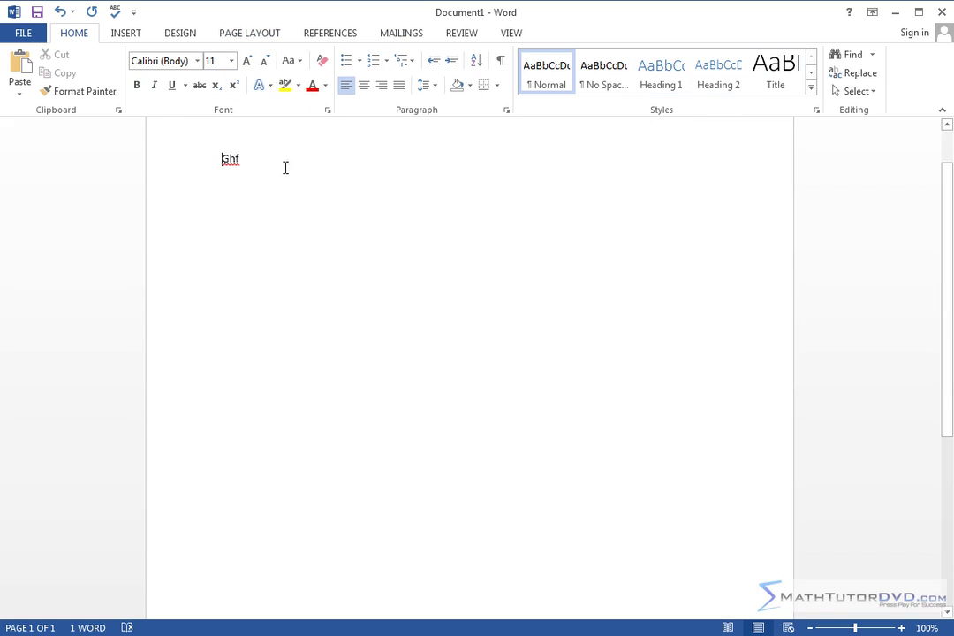
scroll(486, 247, up, 1)
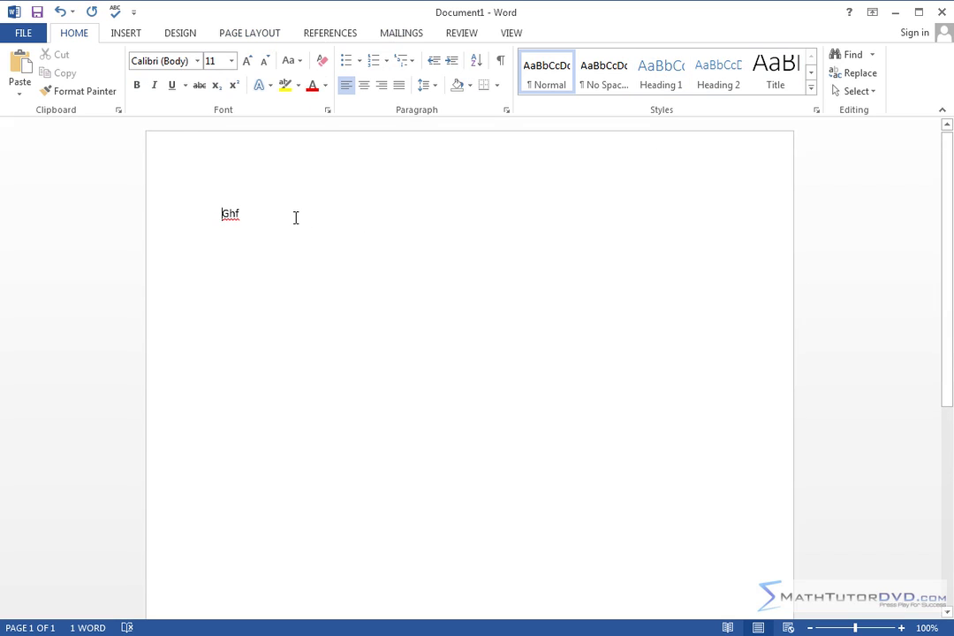